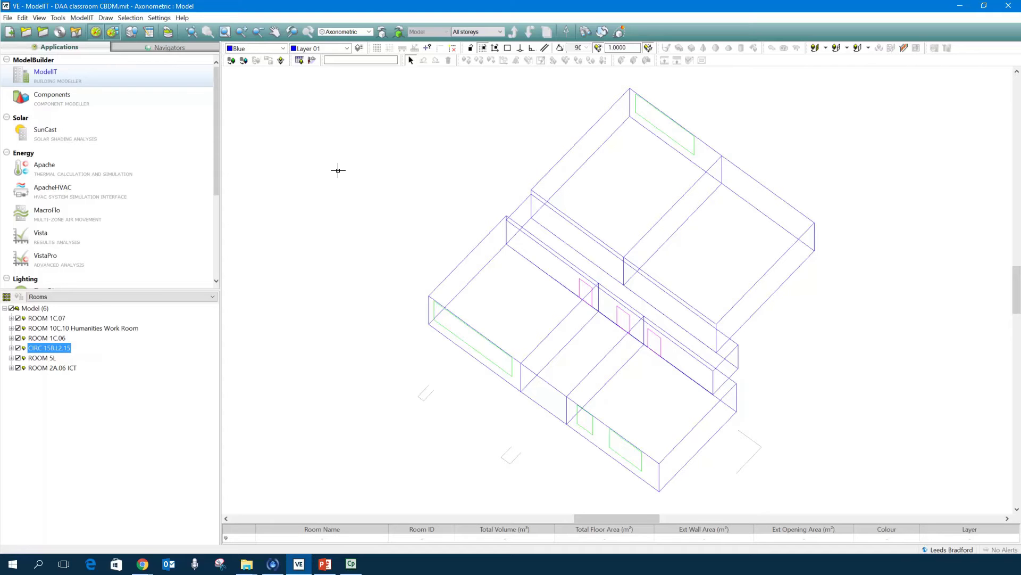
- Scroll the Applications list to Lighting and open the Leeds Bradford location settings from the status bar
drag(215, 157, 213, 245)
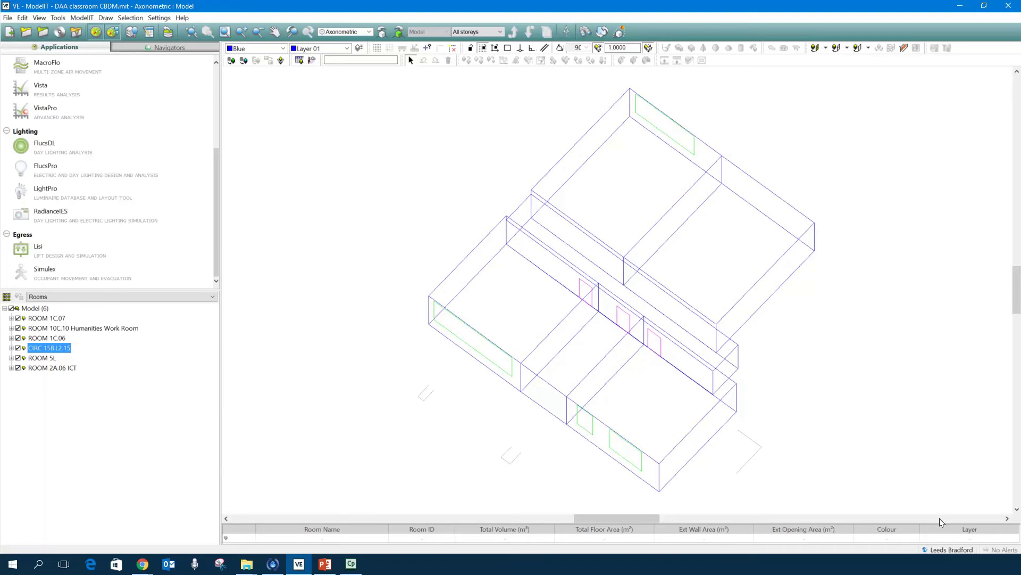
click(940, 554)
click(940, 554)
click(940, 554)
click(943, 554)
click(943, 554)
click(943, 553)
click(939, 547)
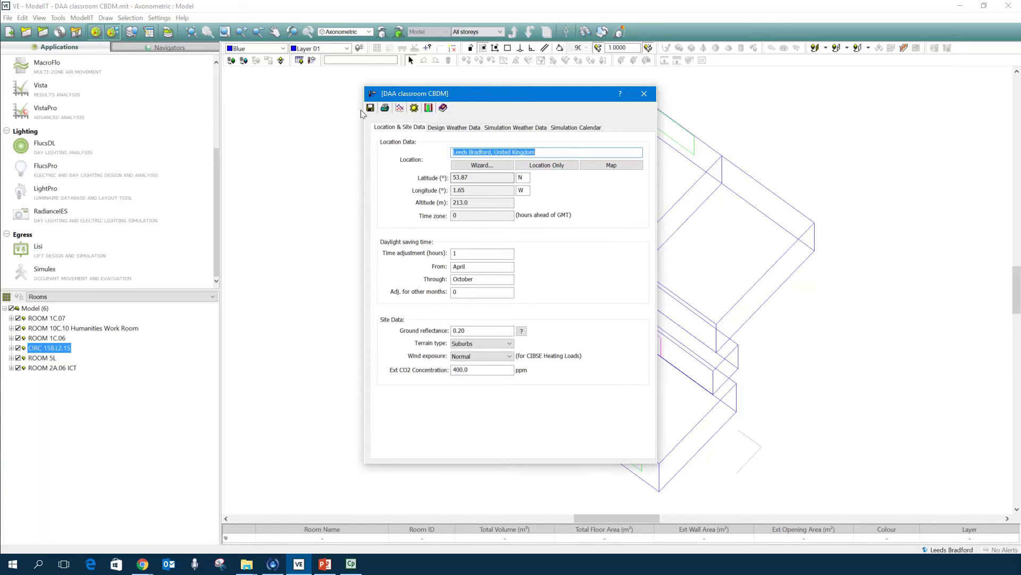
click(400, 108)
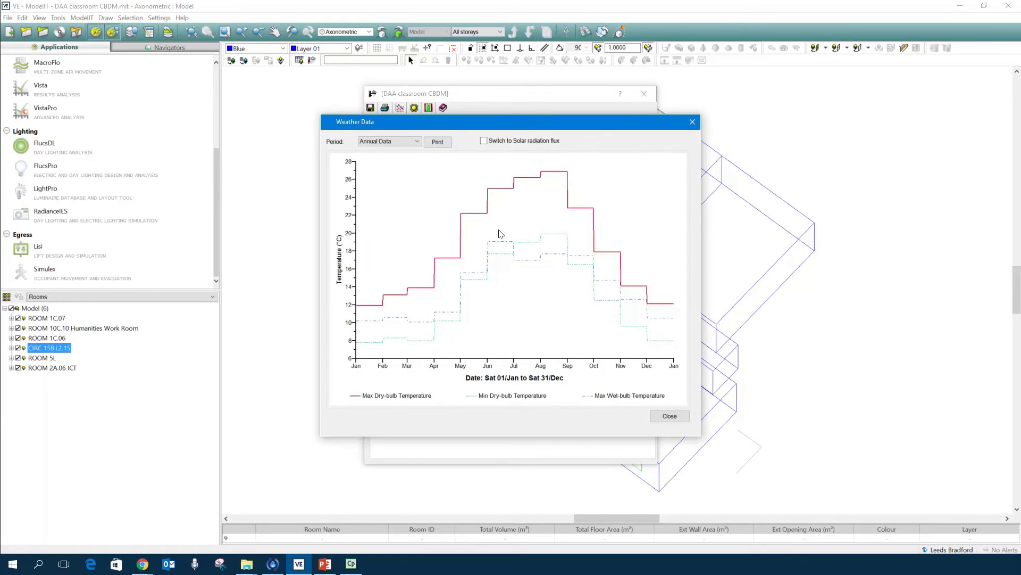
click(484, 140)
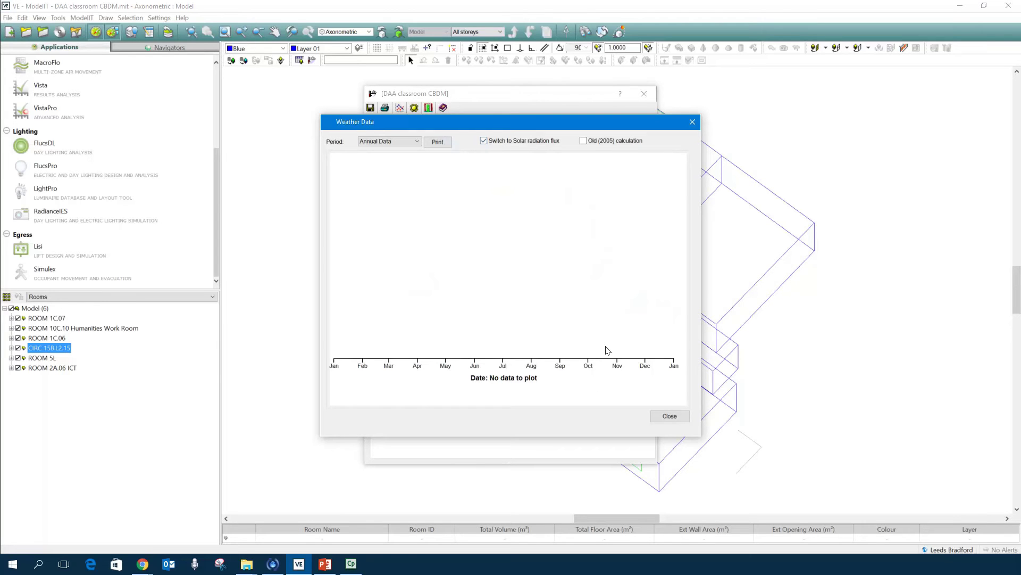
click(583, 141)
click(389, 141)
click(376, 171)
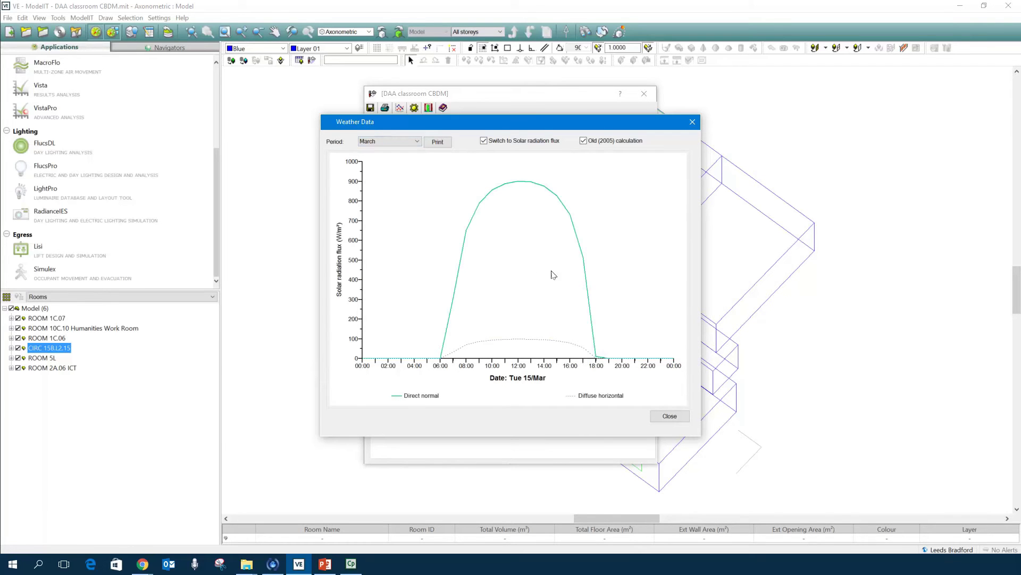
click(415, 142)
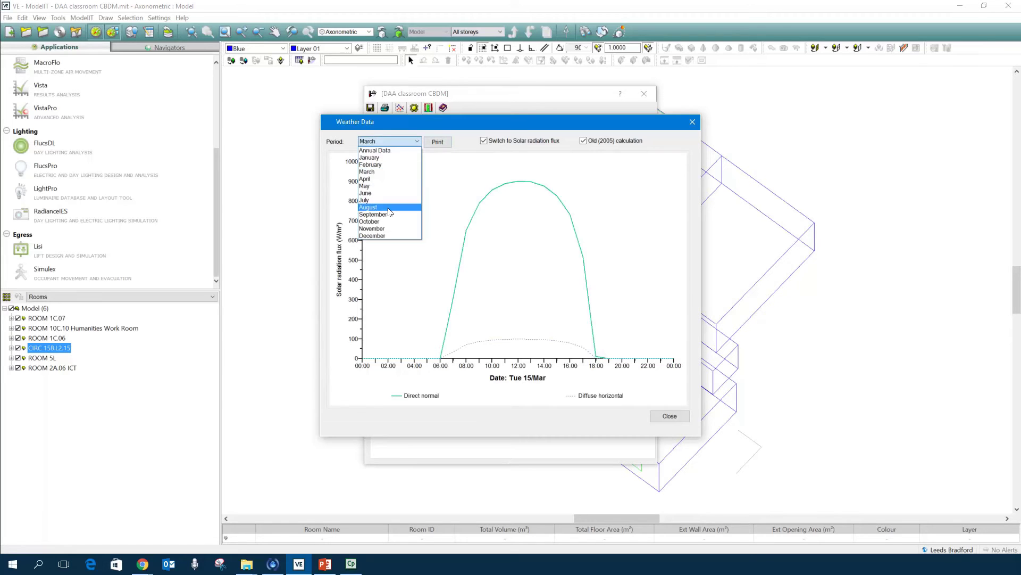
click(390, 210)
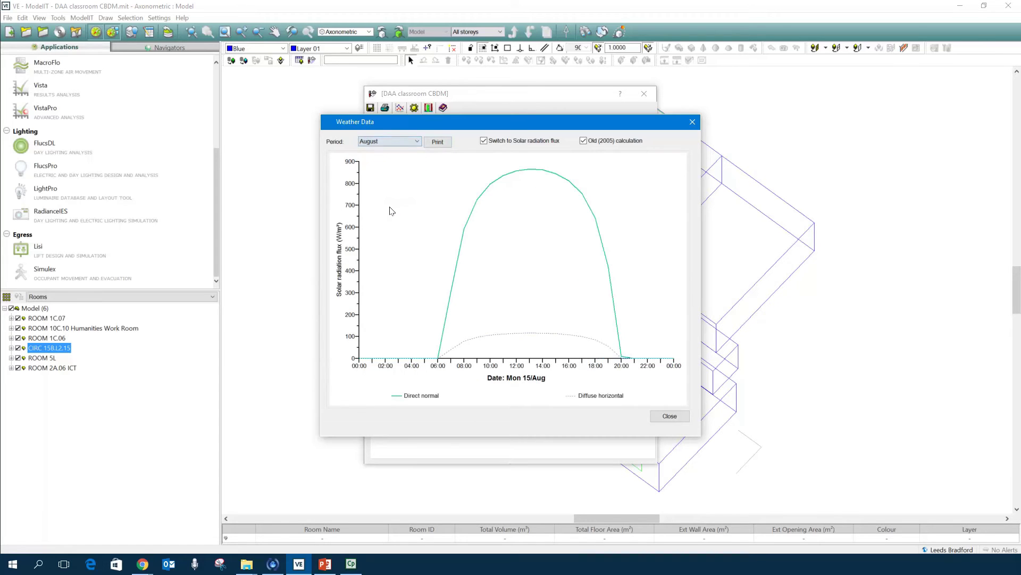
click(670, 416)
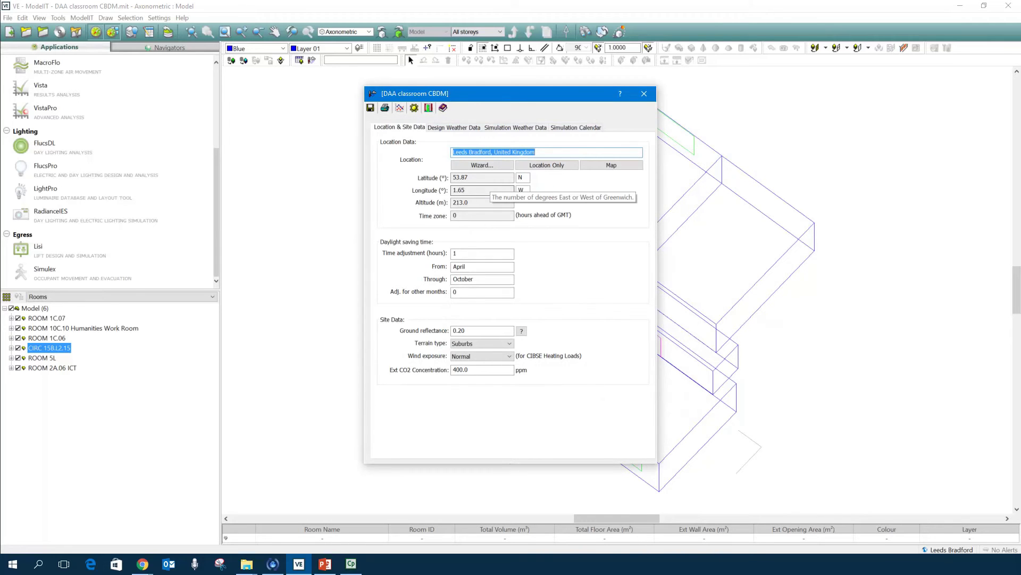
- Browse the location Wizard's site list, then cancel out, keeping Leeds Bradford, United Kingdom
click(494, 165)
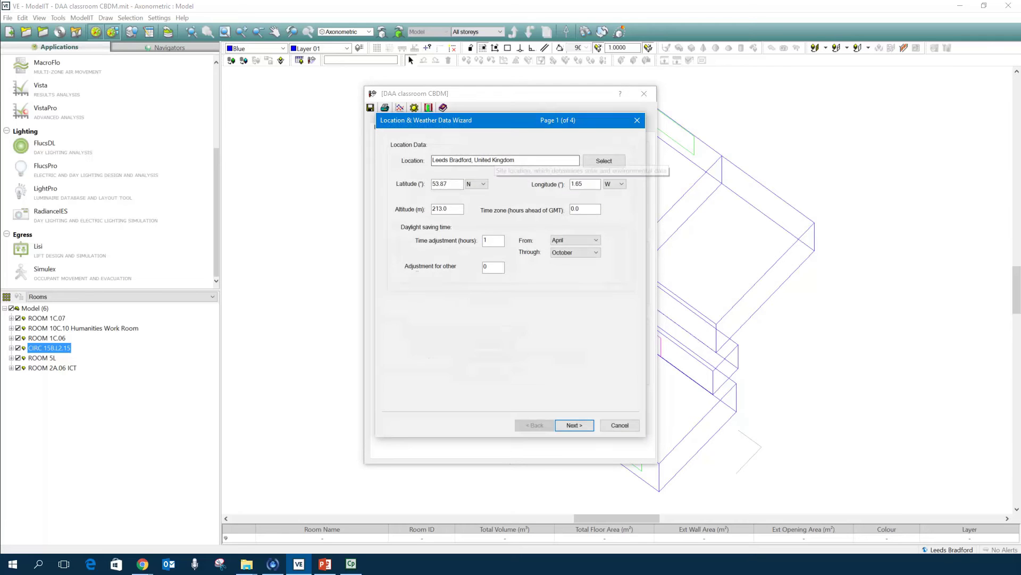
click(603, 160)
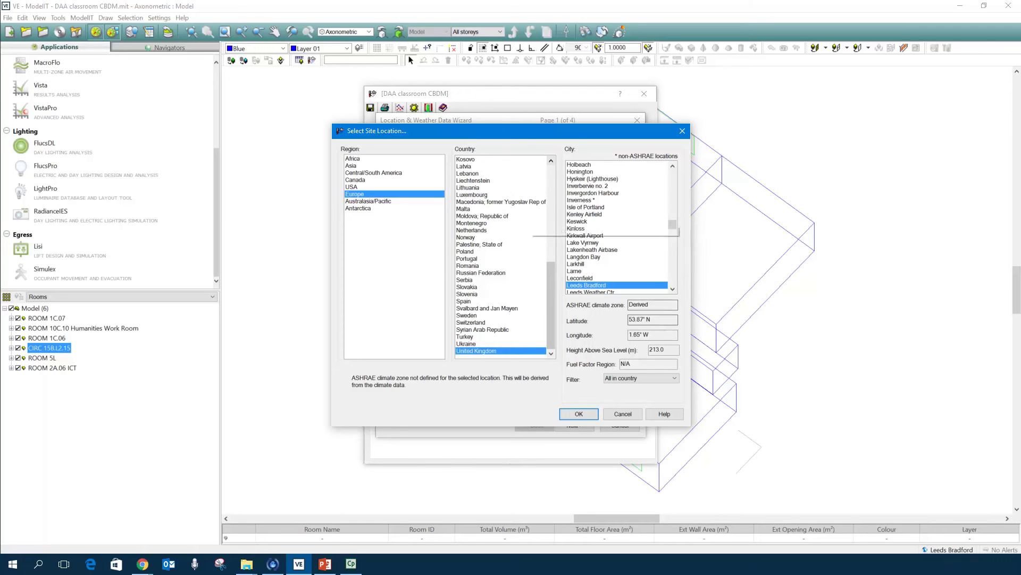
click(622, 414)
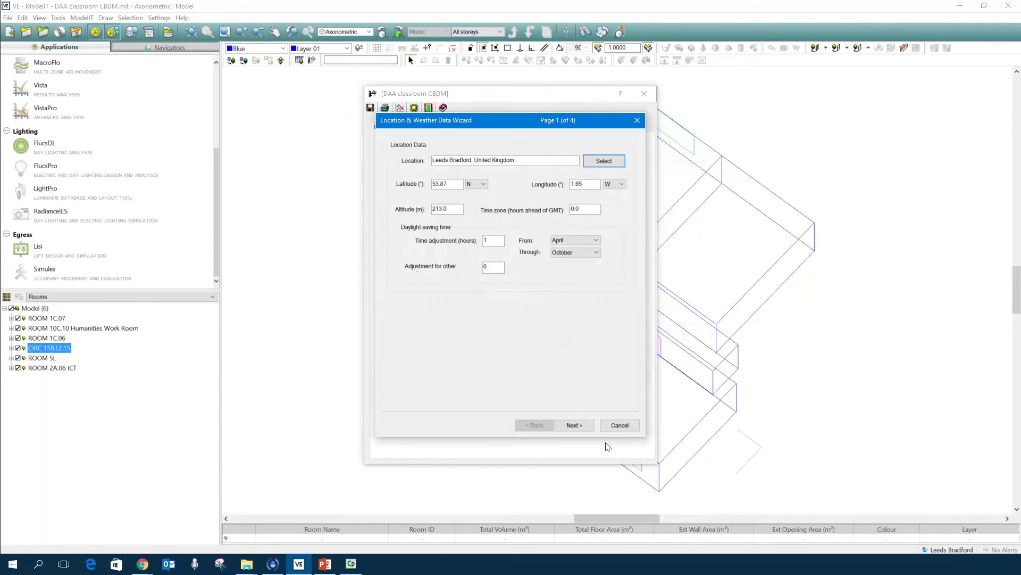
click(616, 425)
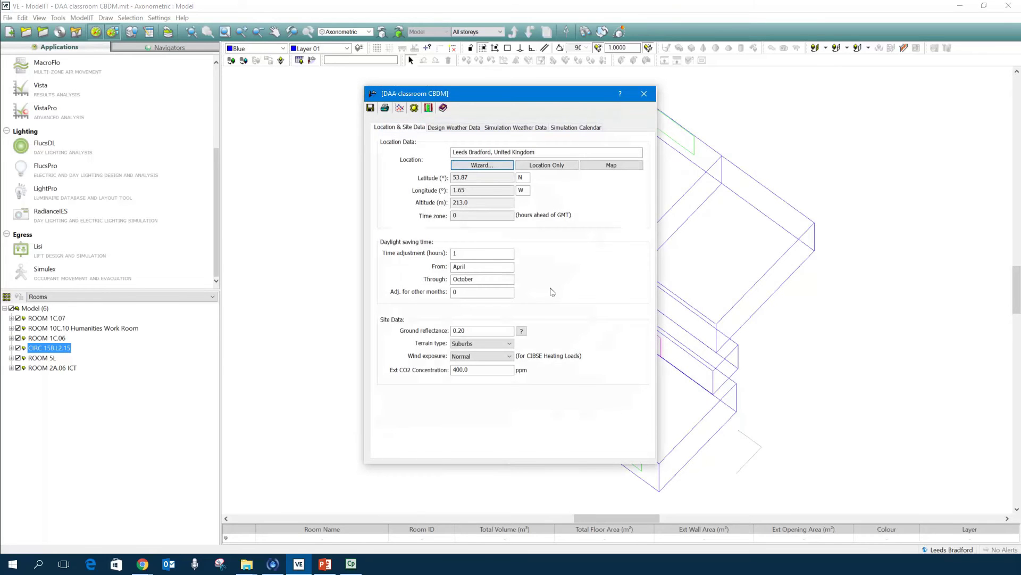
click(644, 94)
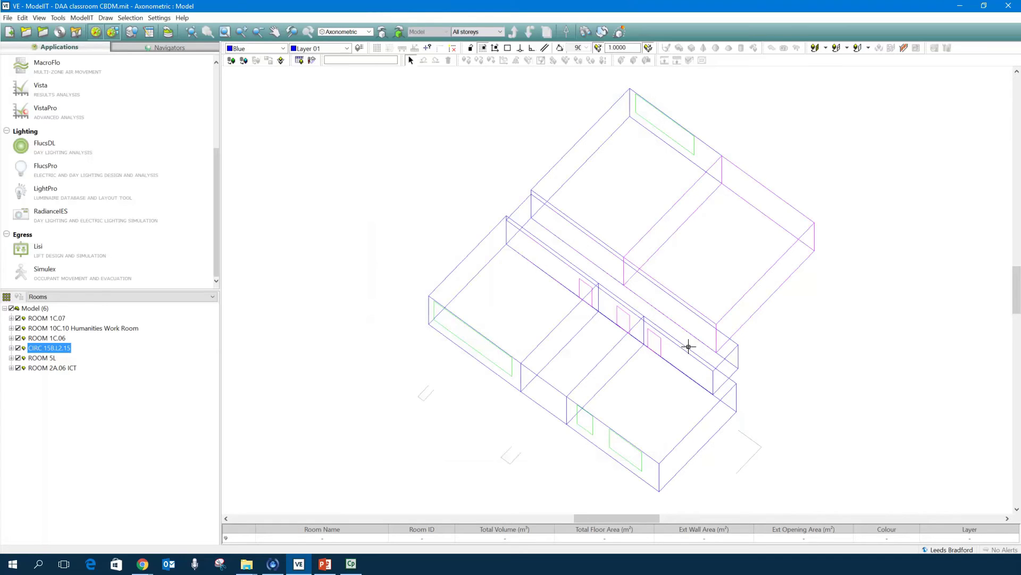
click(654, 276)
click(654, 276)
click(369, 32)
click(360, 41)
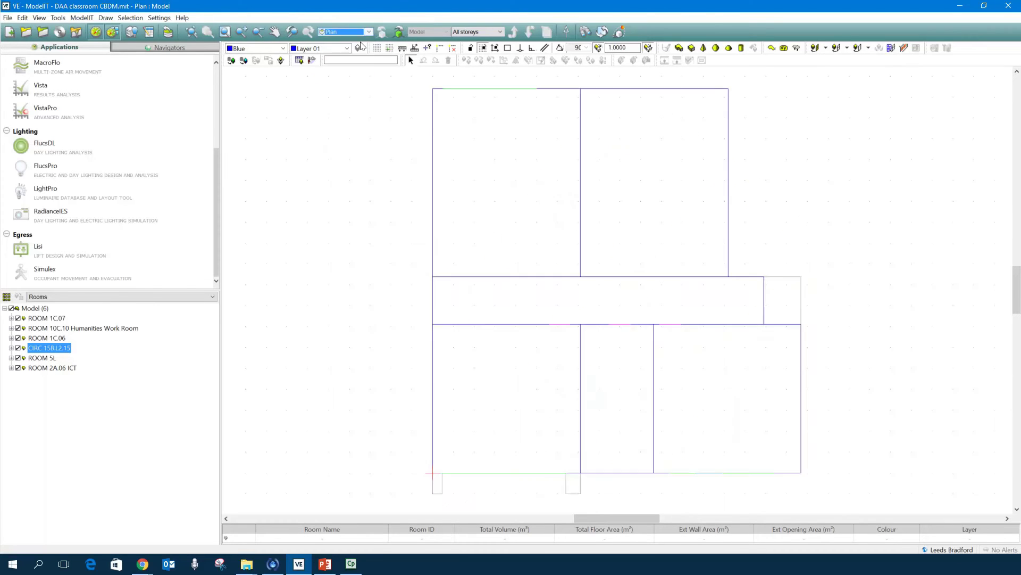
click(369, 31)
click(351, 48)
click(369, 32)
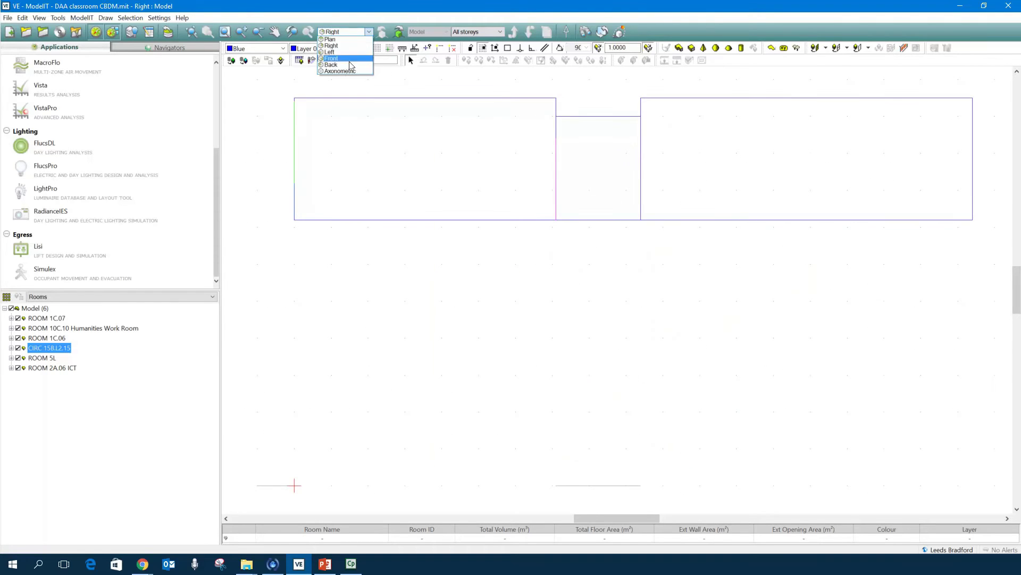
click(350, 68)
click(368, 32)
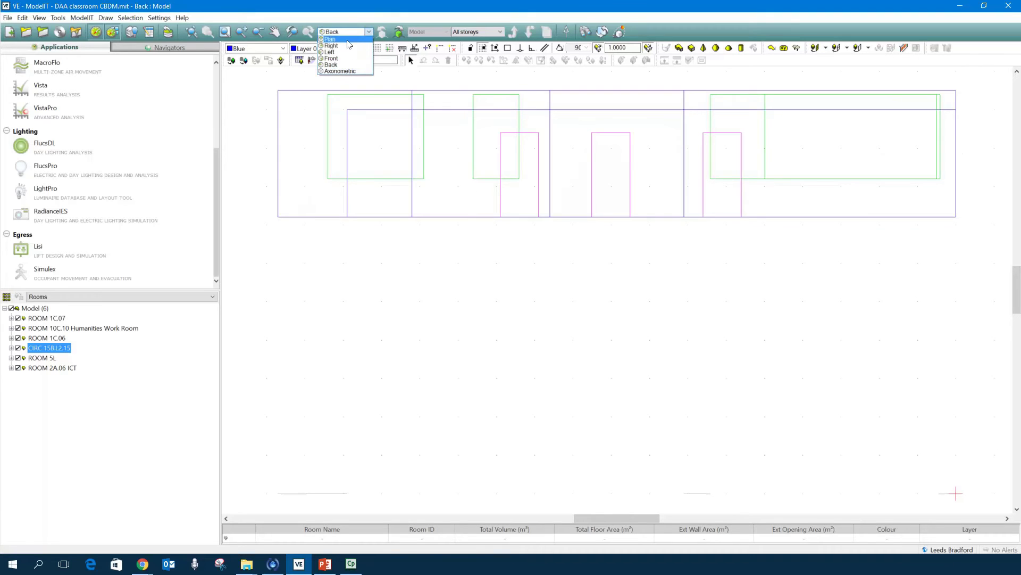
click(343, 71)
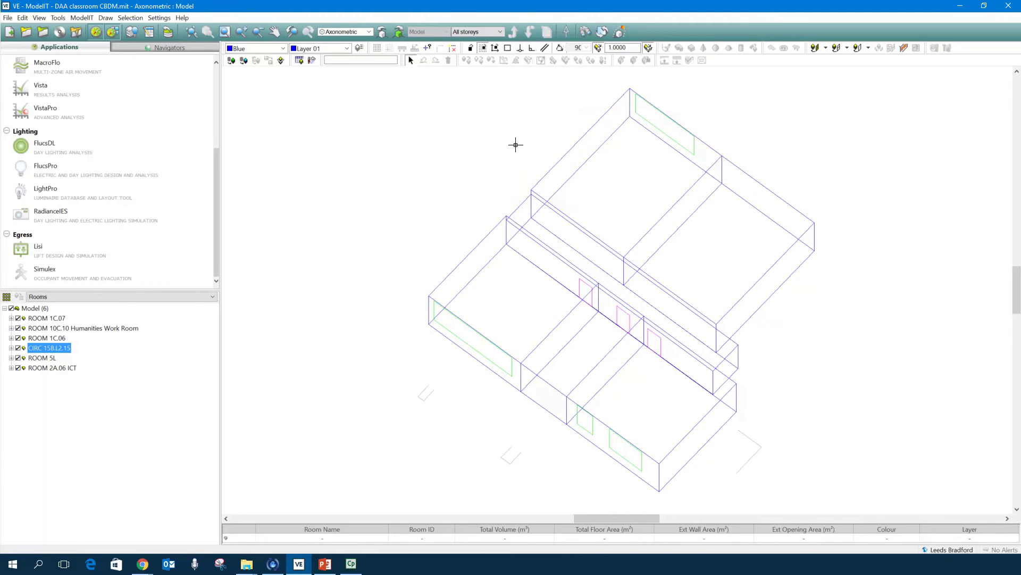
click(619, 33)
click(619, 33)
click(619, 35)
click(620, 34)
click(619, 34)
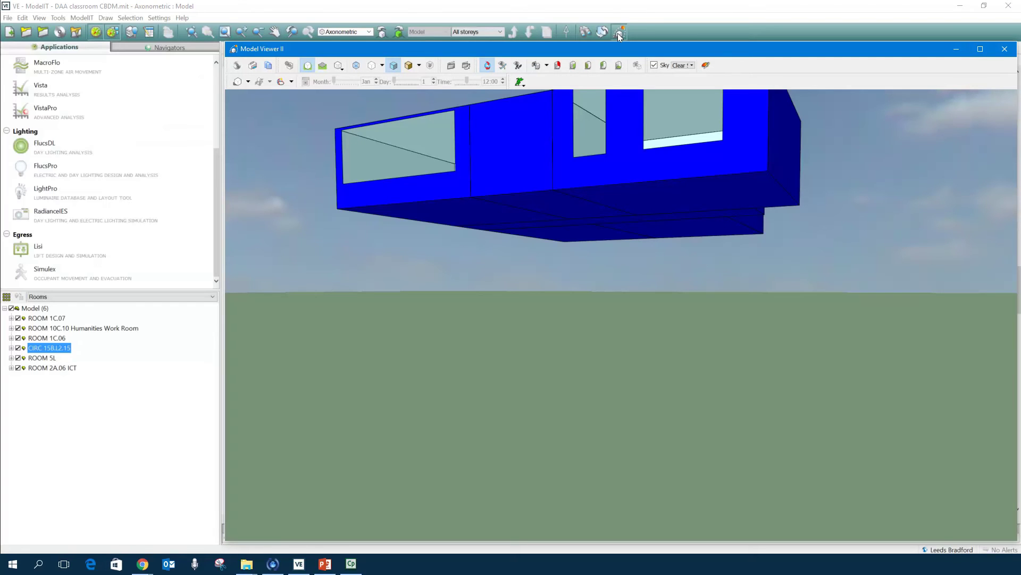
drag(694, 48, 618, 13)
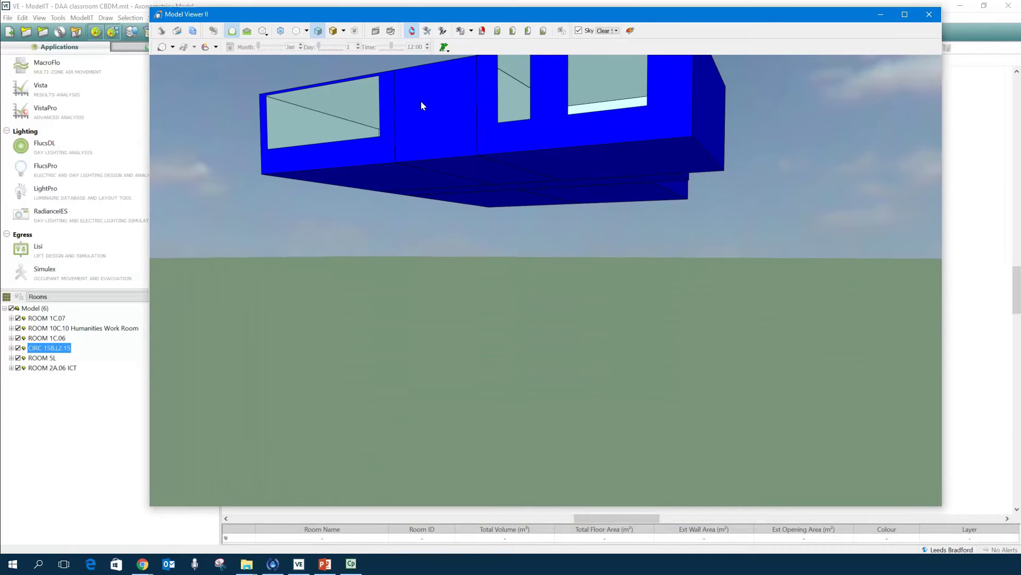
drag(339, 132, 526, 347)
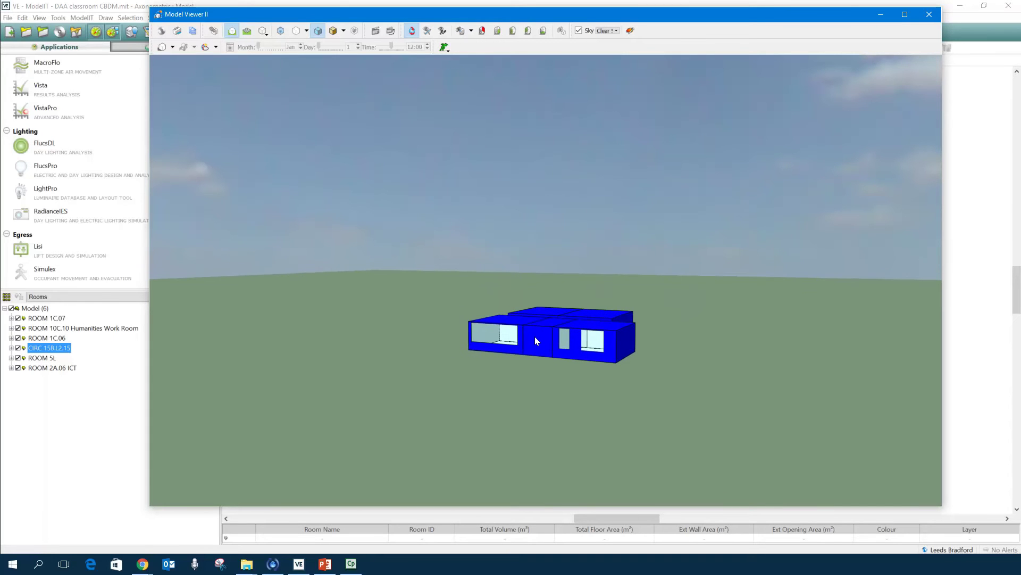
drag(503, 232, 444, 222)
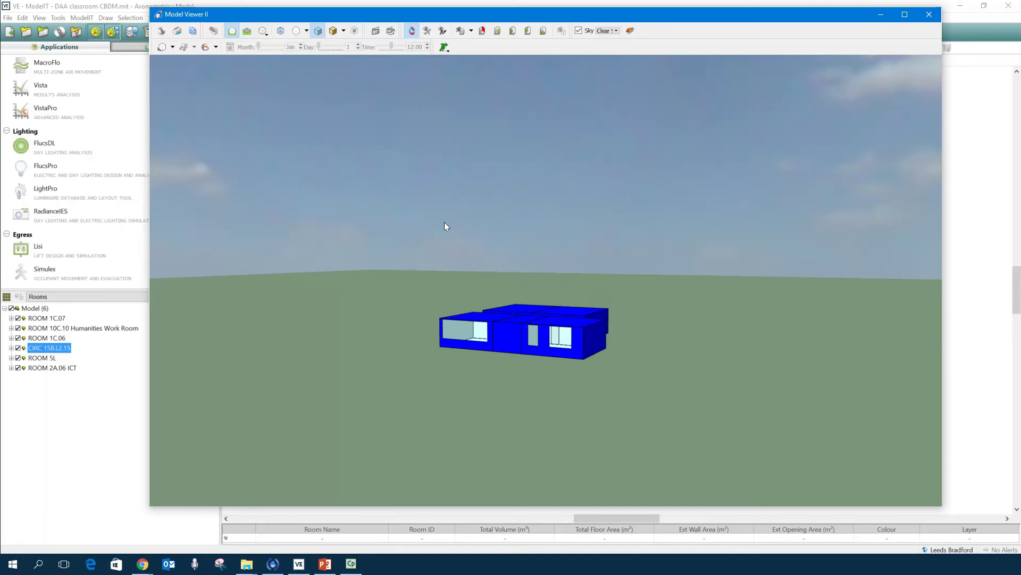
drag(648, 352, 611, 396)
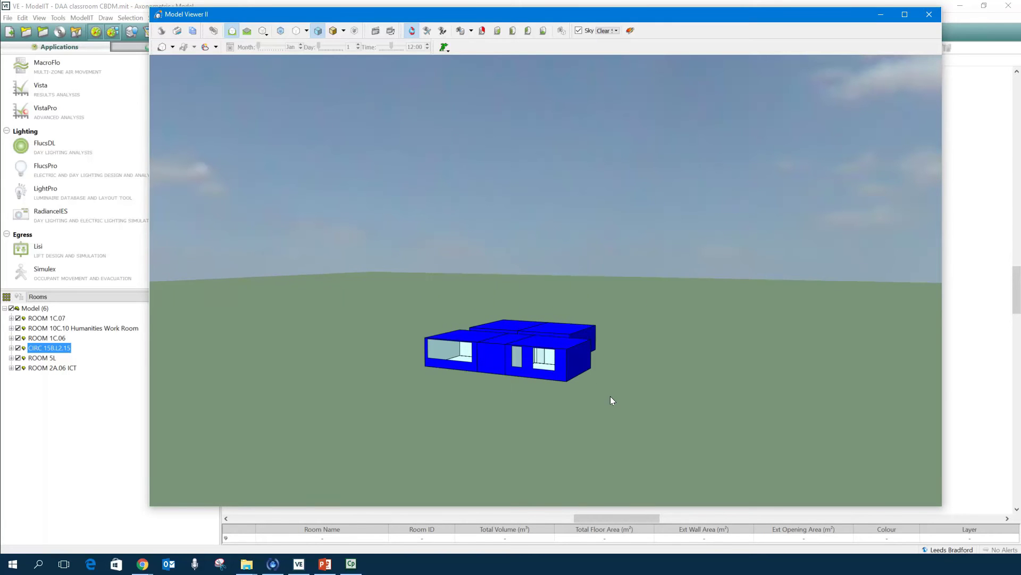
scroll(493, 367, up, 5)
drag(448, 353, 519, 232)
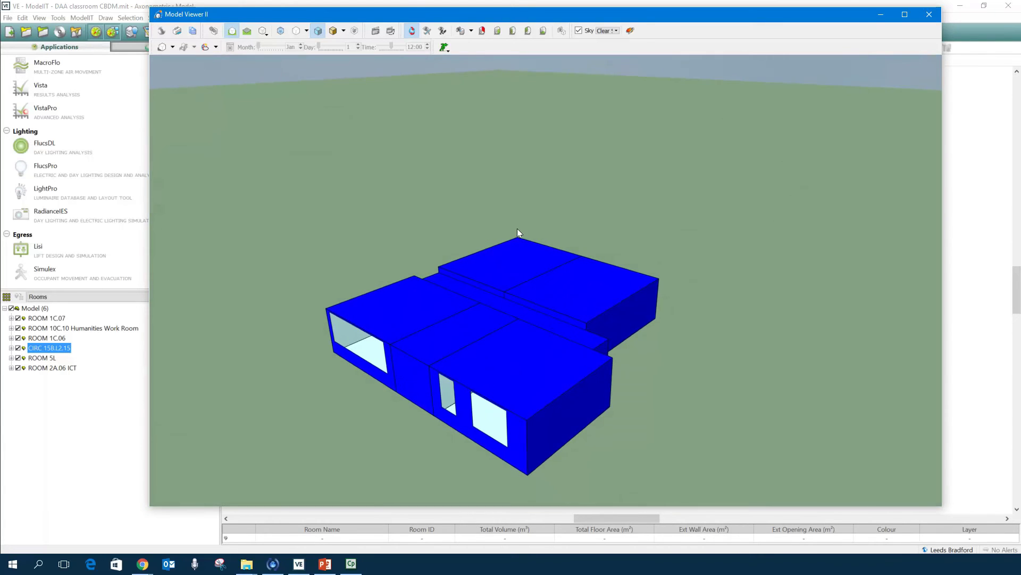
- Try the different elevation views of the building, settling on the one showing the windows
click(495, 32)
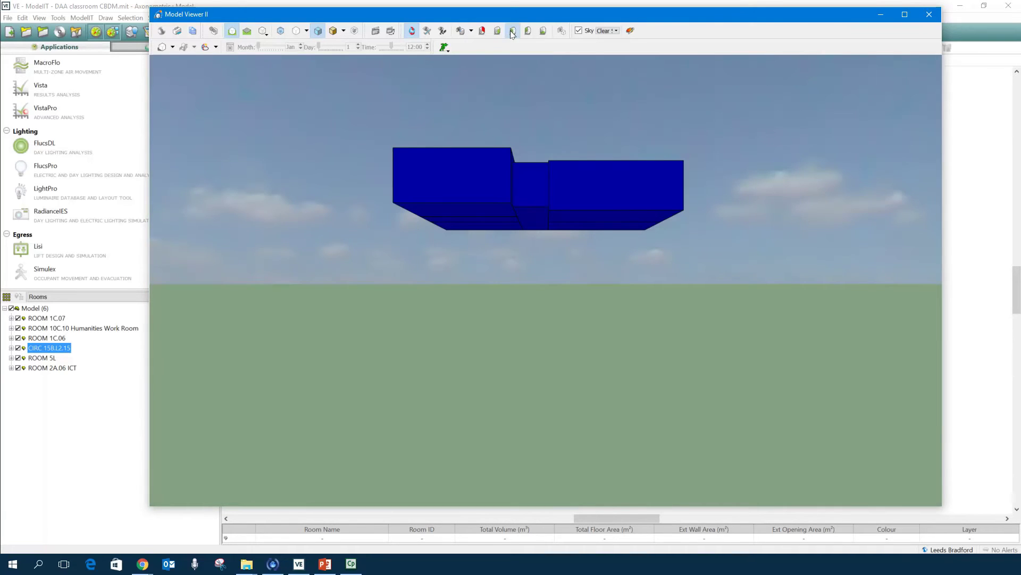
click(512, 31)
click(528, 31)
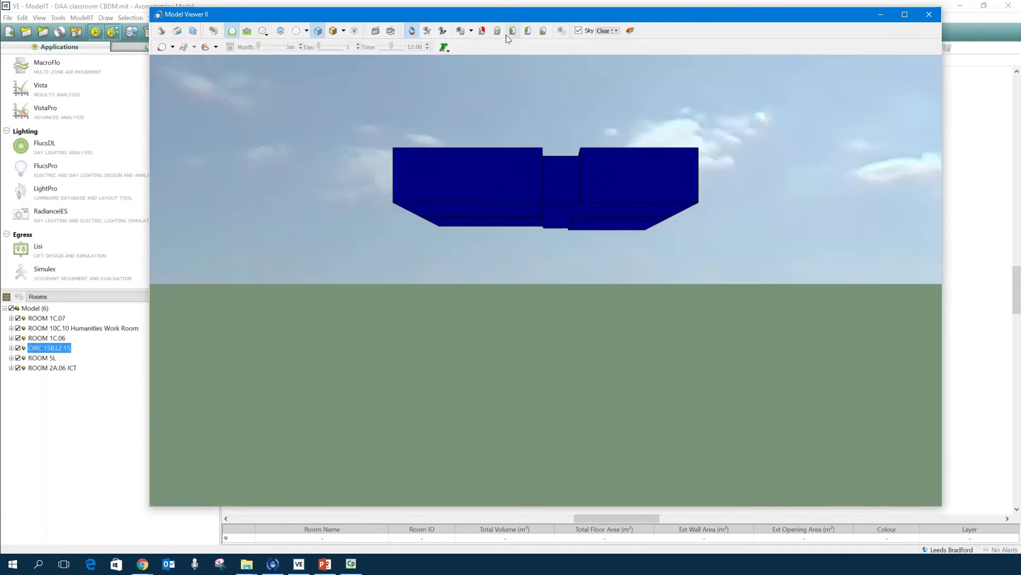
click(512, 31)
drag(468, 168, 530, 383)
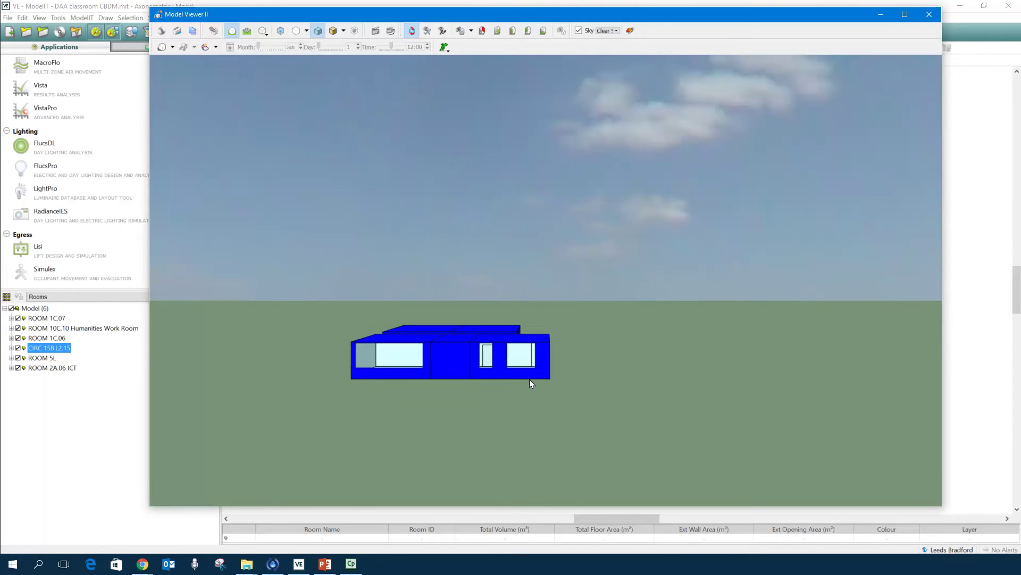
- Compare wireframe, shaded and textured display modes, and check the window display options
click(299, 31)
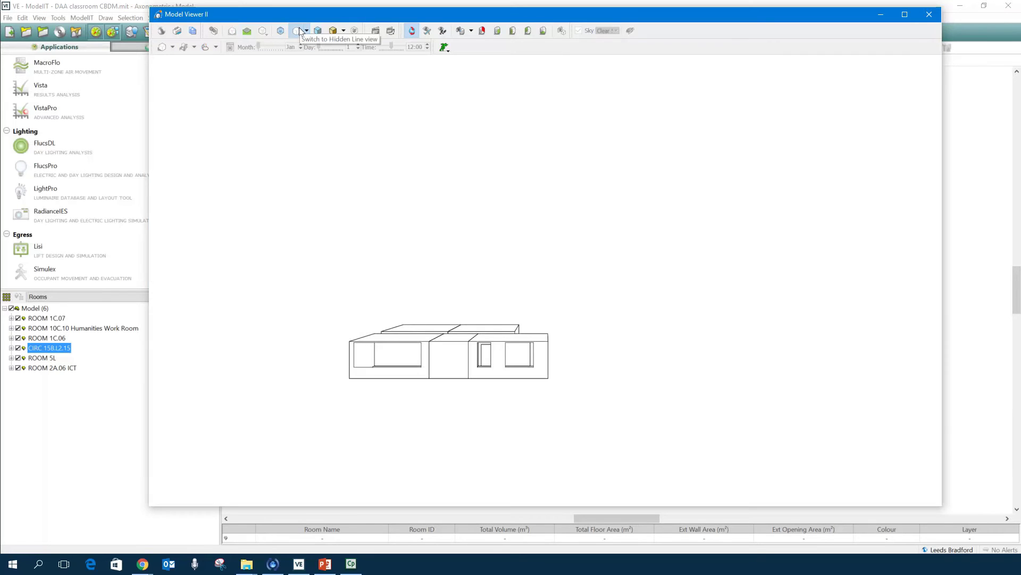
click(318, 31)
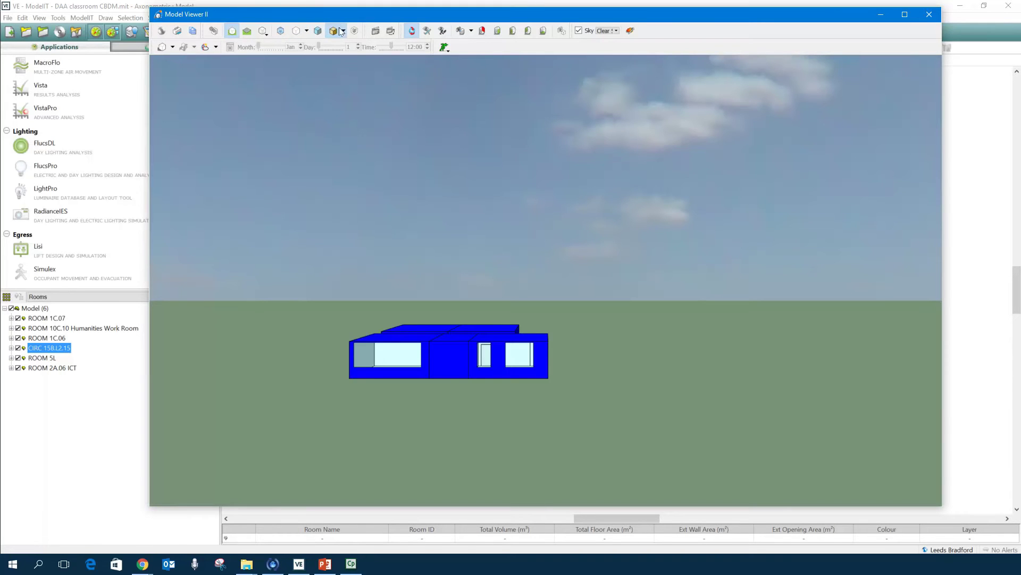
click(344, 31)
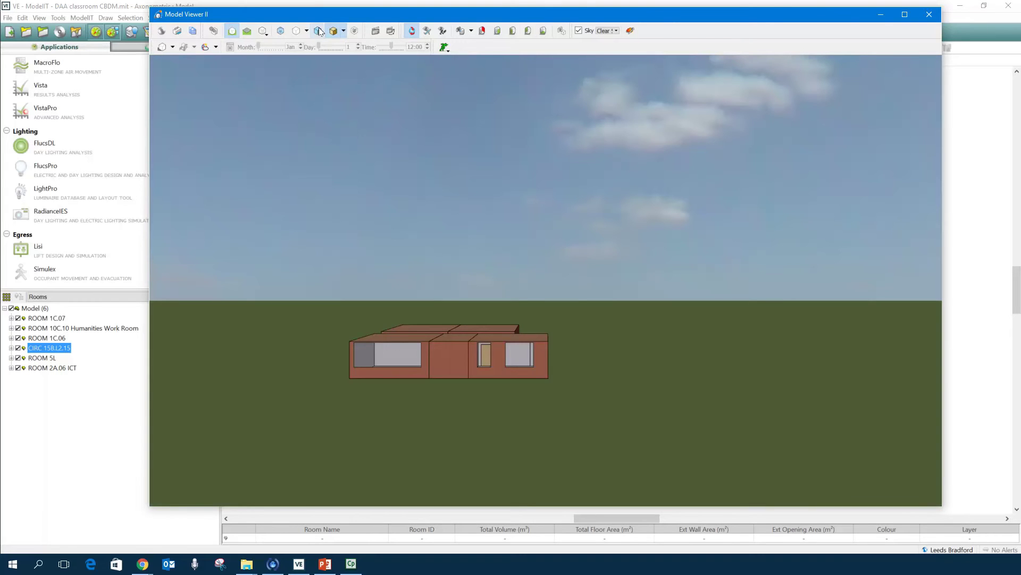
click(318, 31)
click(307, 31)
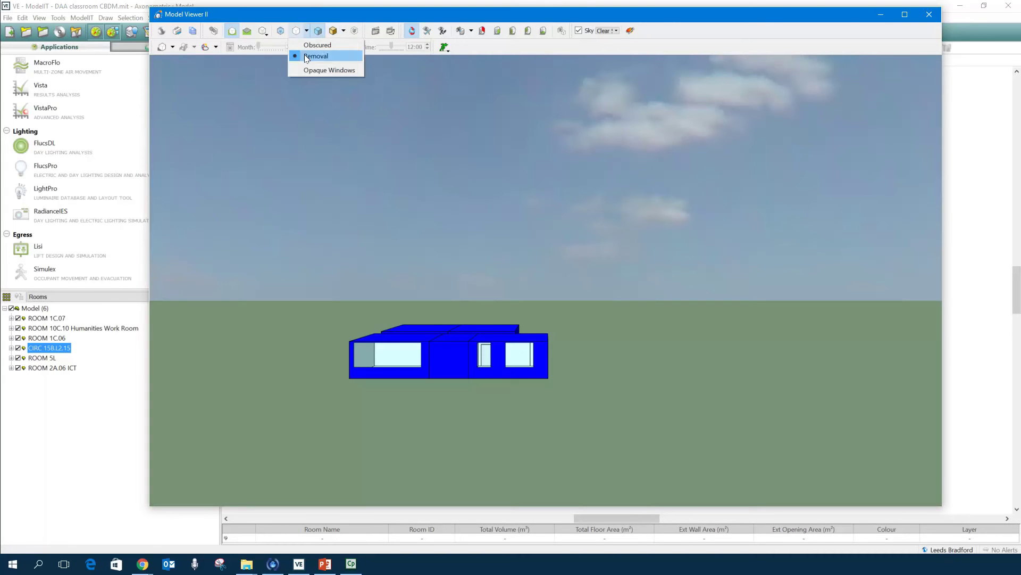
click(314, 54)
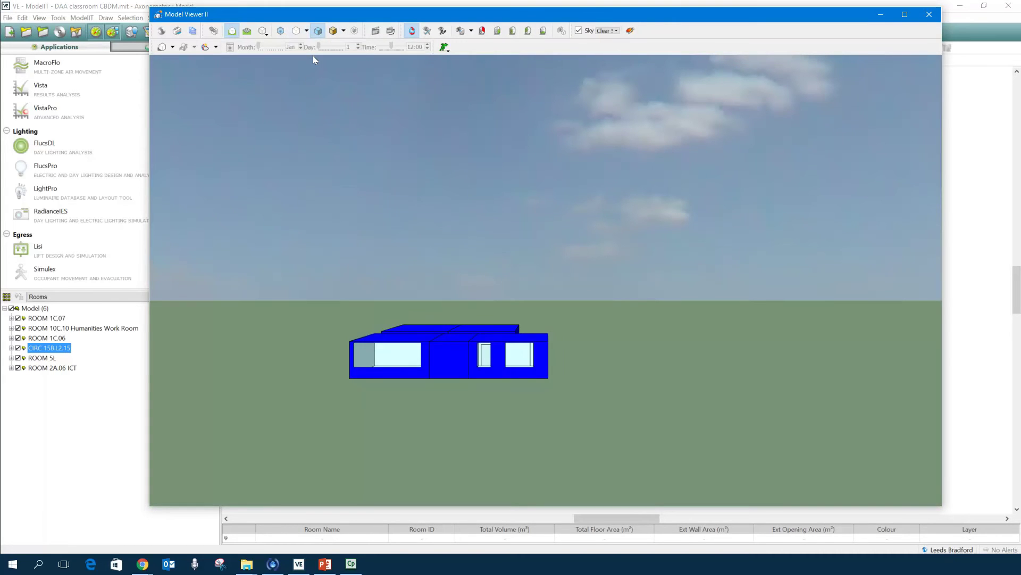
- Switch to Hidden Line view and orbit from top-down back to a front axonometric view
click(296, 32)
scroll(462, 242, up, 5)
drag(527, 278, 492, 111)
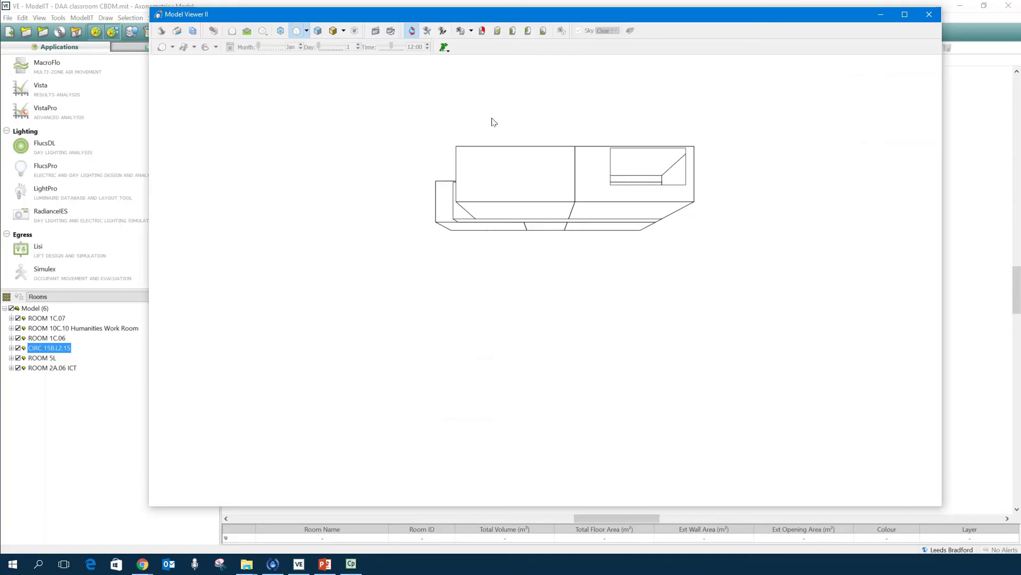
drag(533, 184, 573, 292)
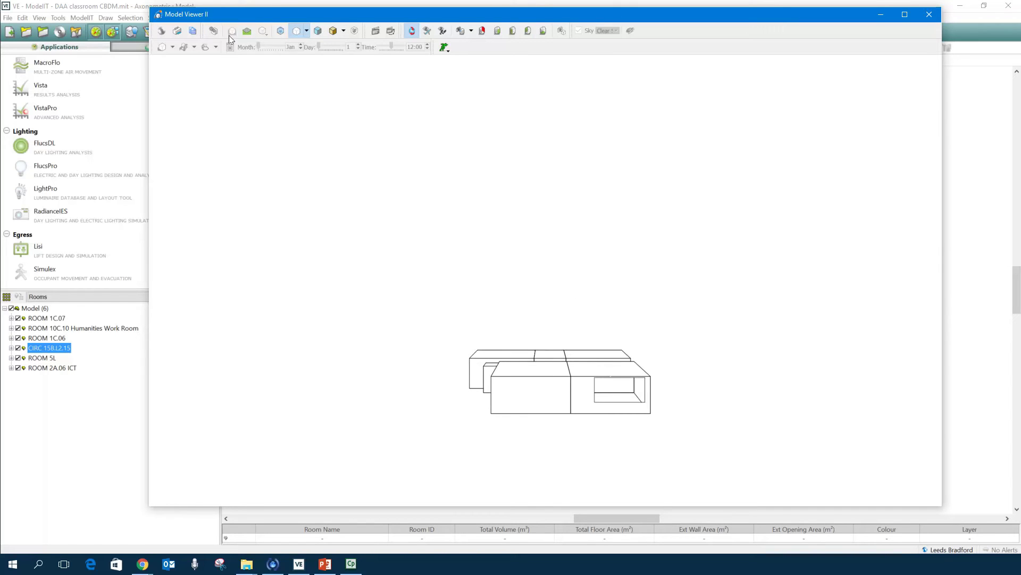
- Close Model Viewer II and launch RadianceIES from the Applications list
click(929, 15)
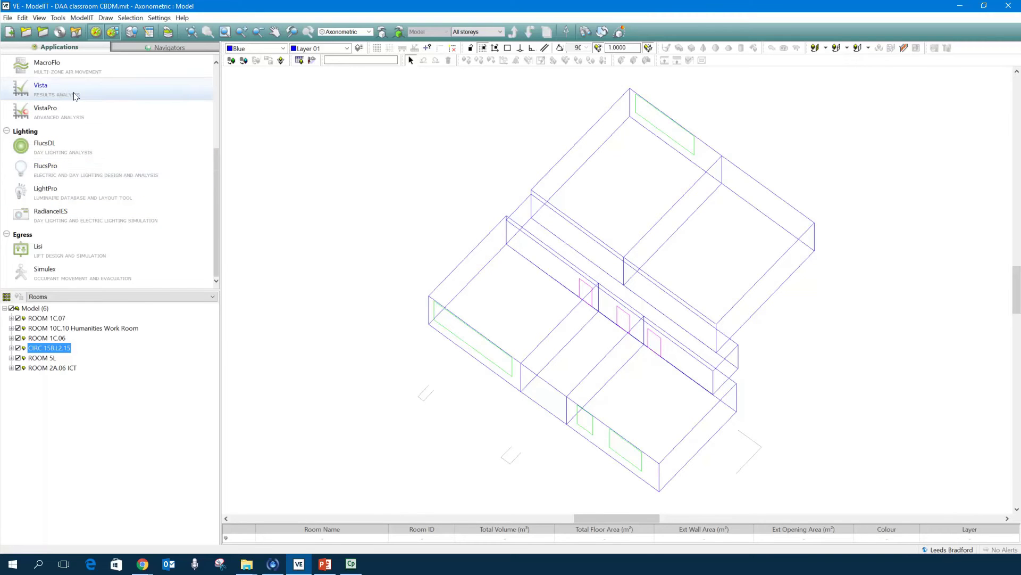
click(61, 49)
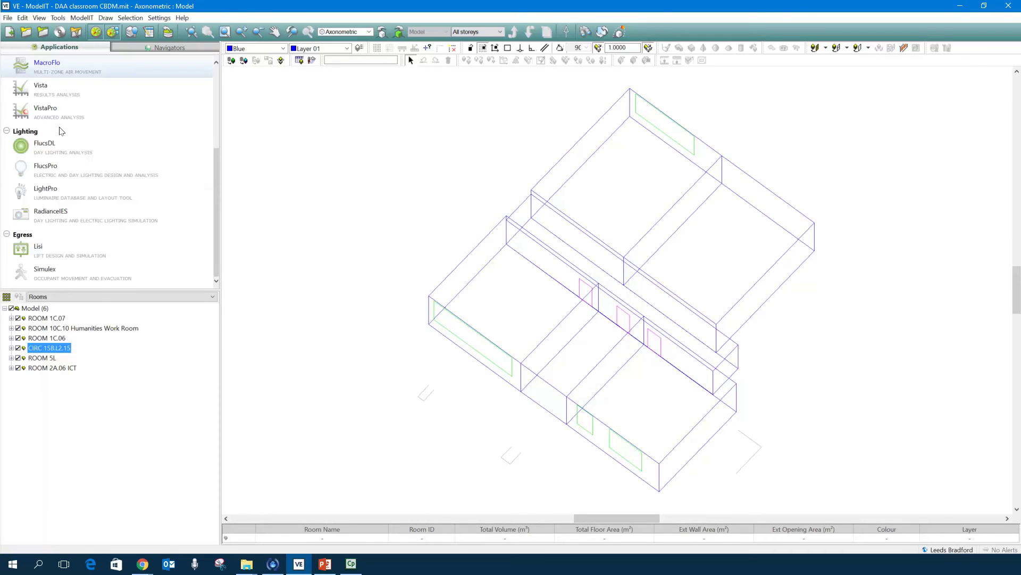
click(65, 213)
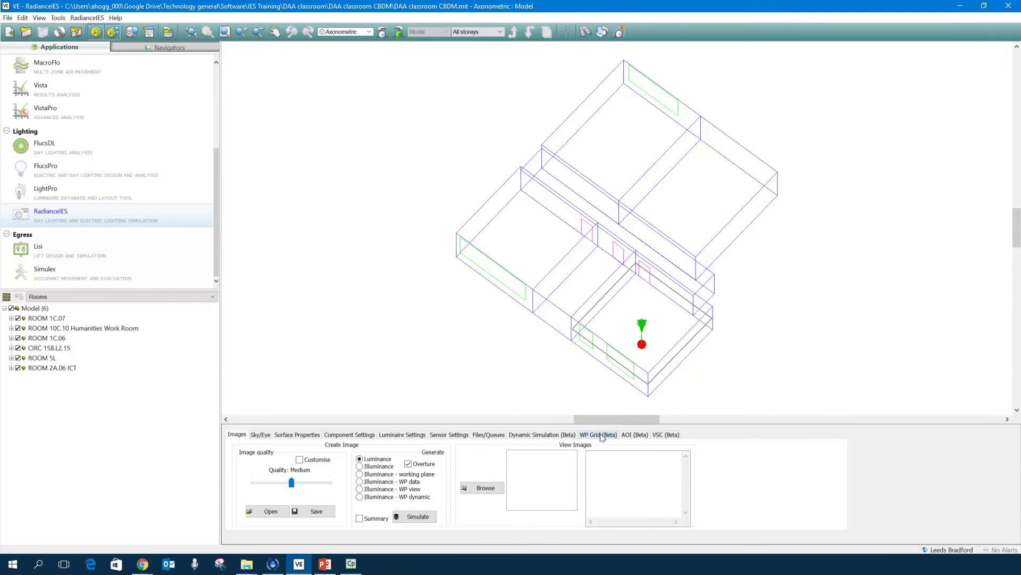
- Load ROOM 1C.06's RM000002_A.wpd results on the WP Grid (Beta) tab
click(547, 435)
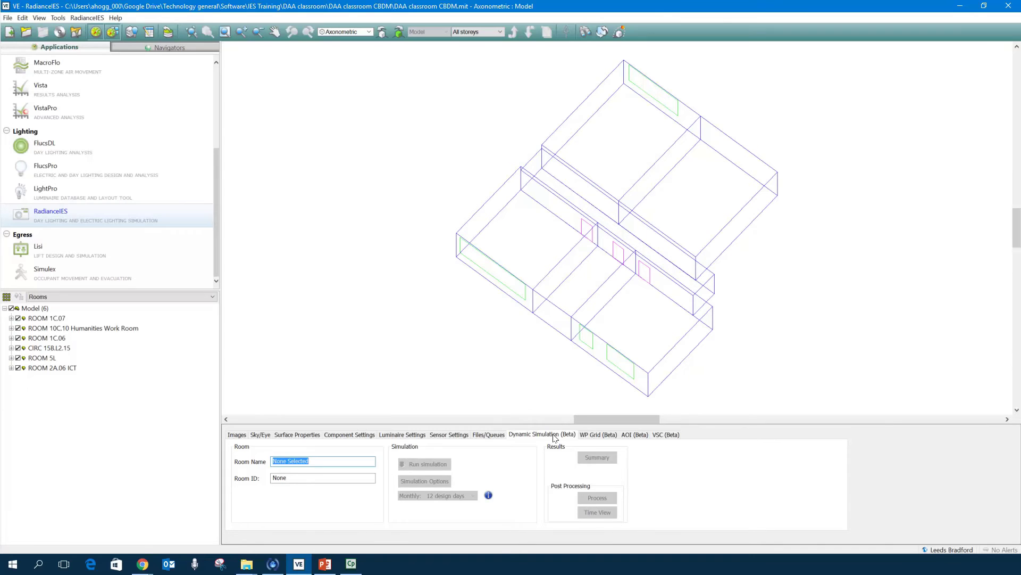
click(597, 435)
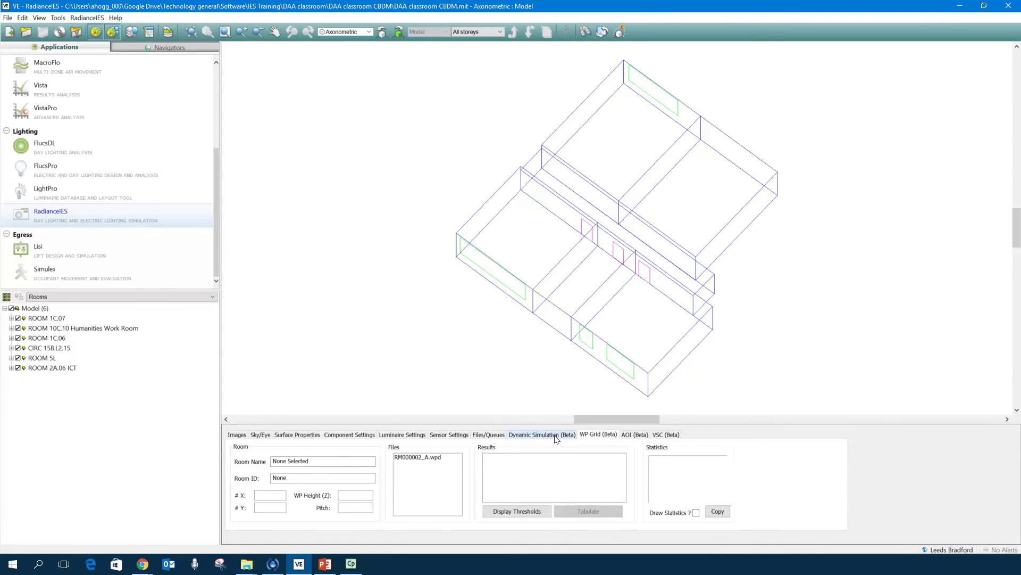
click(412, 459)
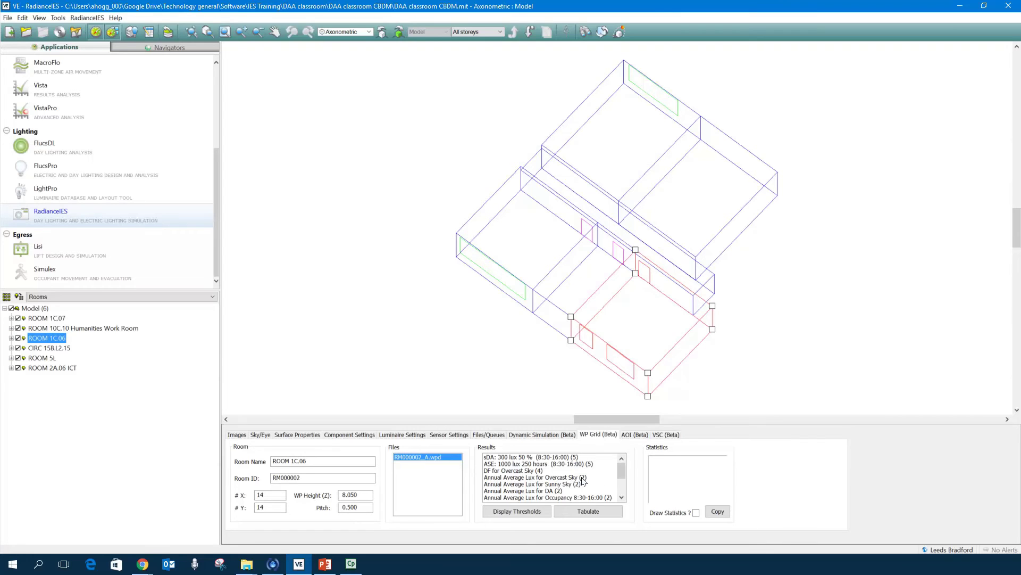
- Delete the RM000002_A.wpd grid file, confirming with Yes
double_click(424, 455)
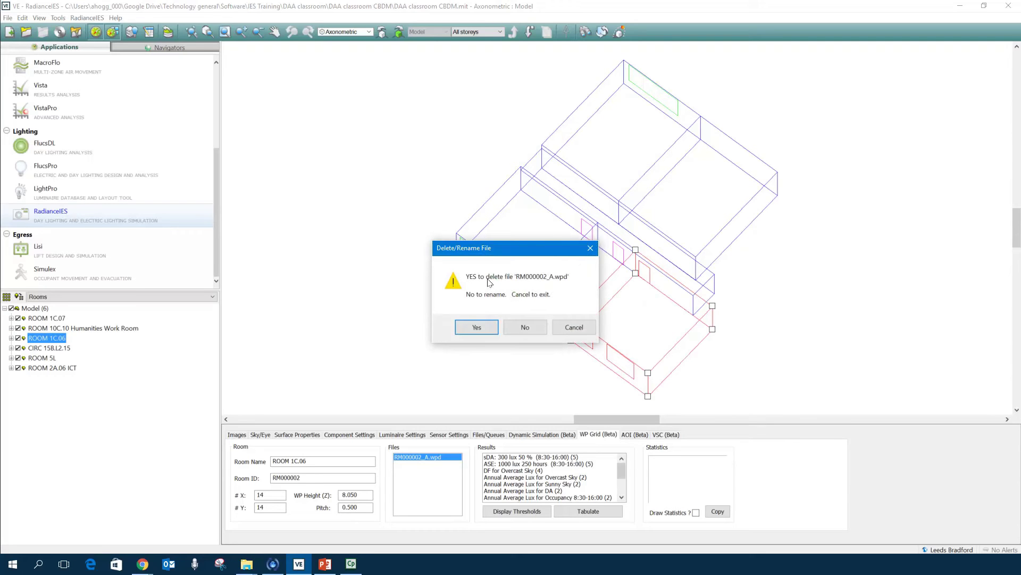
click(476, 326)
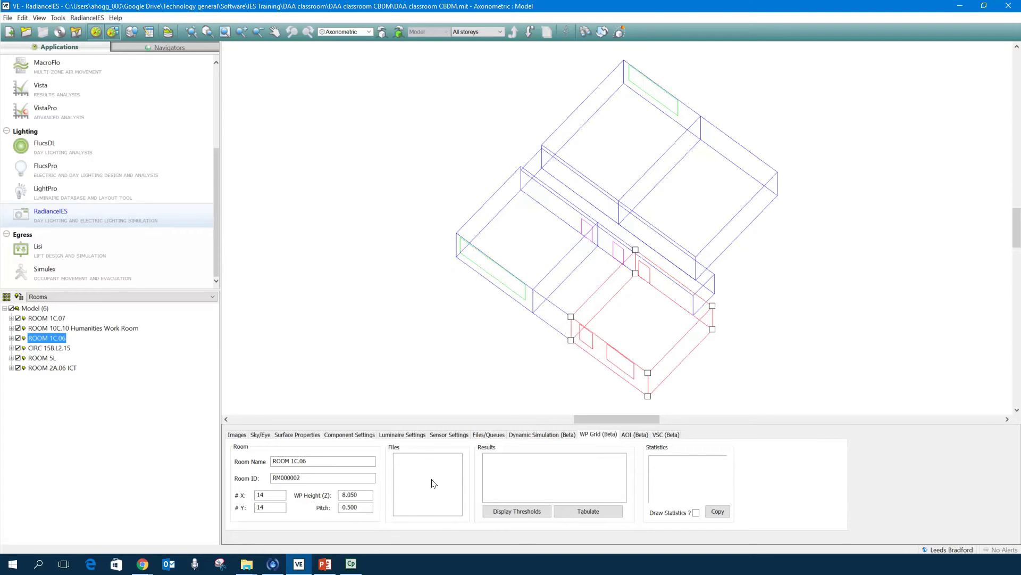
- Select ROOM 1C.06 to show its Dynamic Simulation (Beta) settings: 12 design days monthly, RM000002.awp
click(640, 308)
click(640, 309)
click(541, 434)
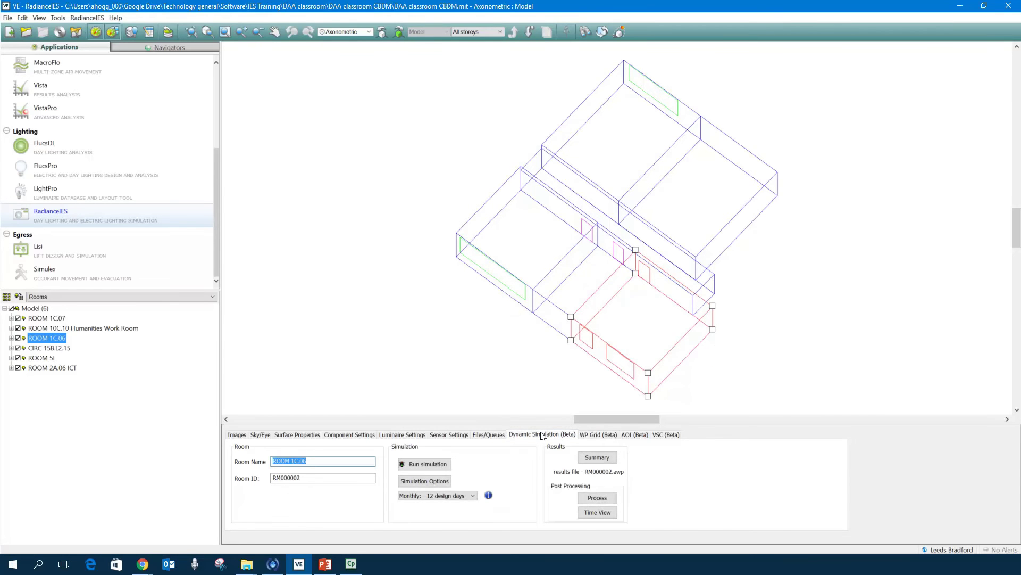
click(720, 351)
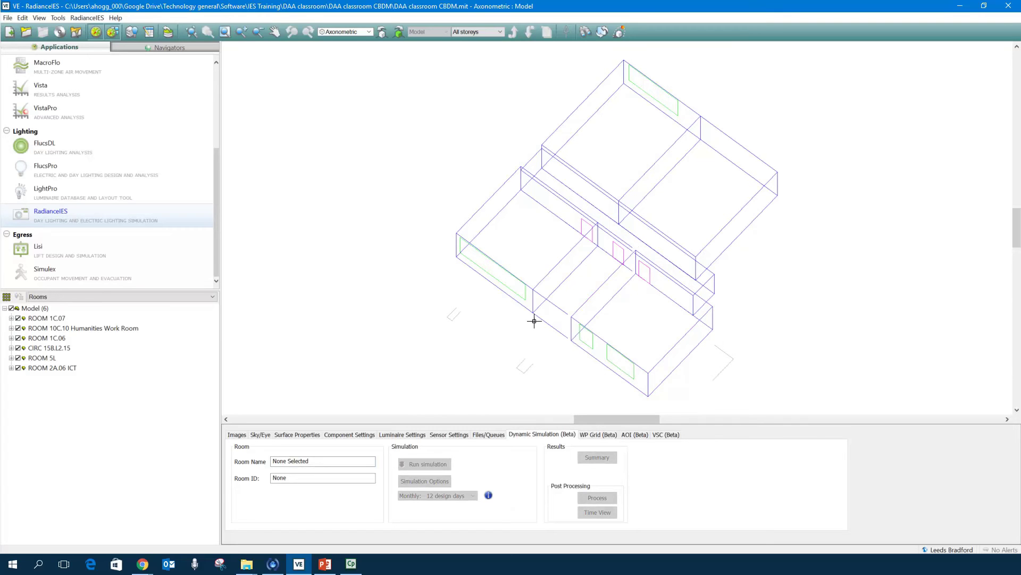
click(544, 435)
click(644, 331)
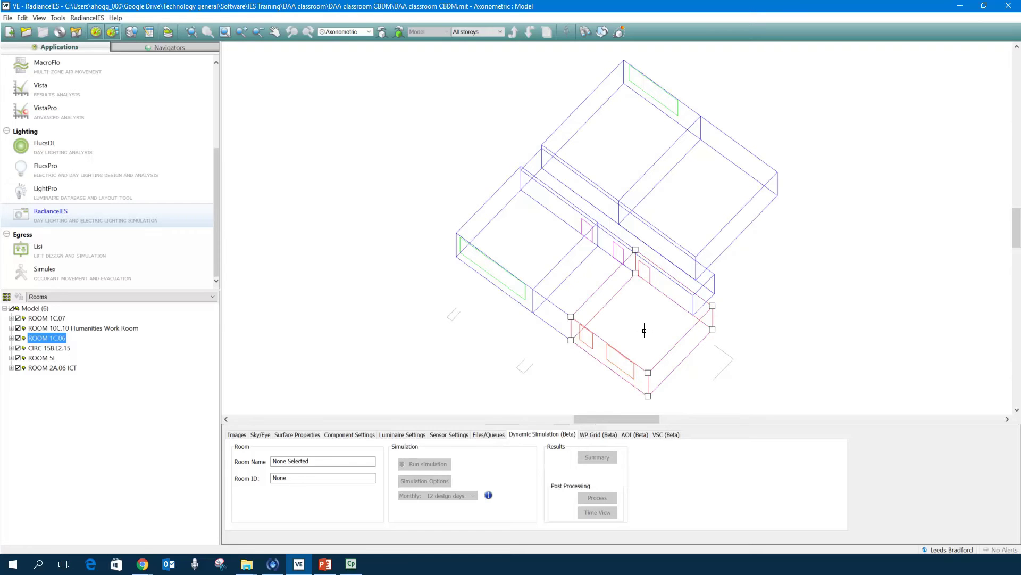
key(ctrl)
key(ctrl)
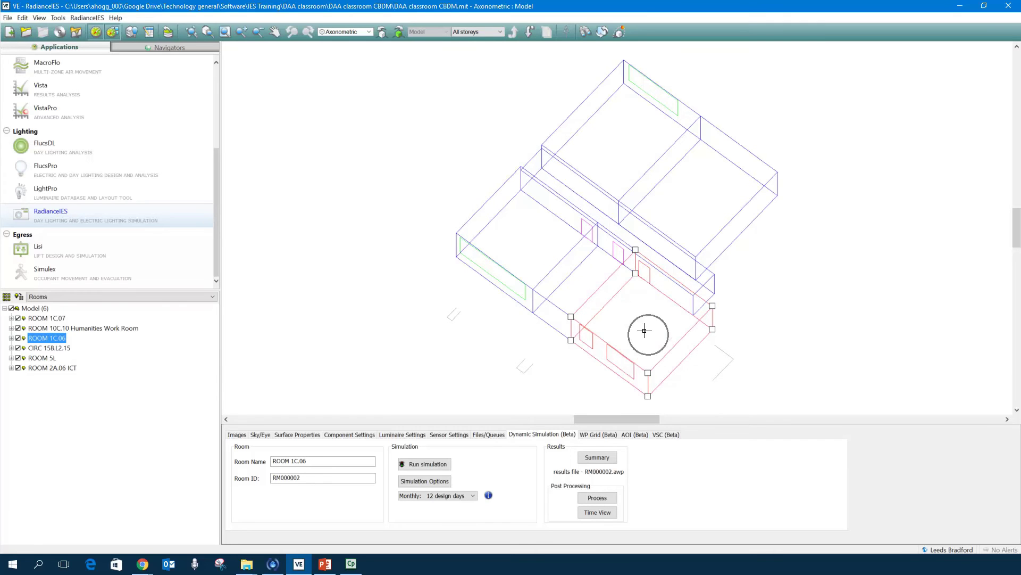
key(ctrl)
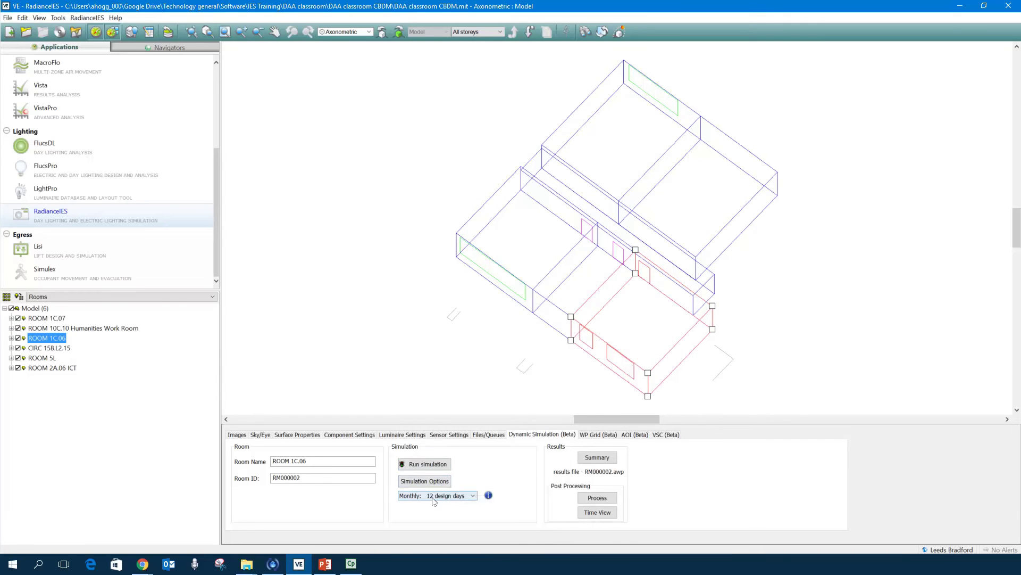
key(ctrl)
- Open Simulation Options and check working plane height 0.850 m and grid size 0.500 m
click(428, 482)
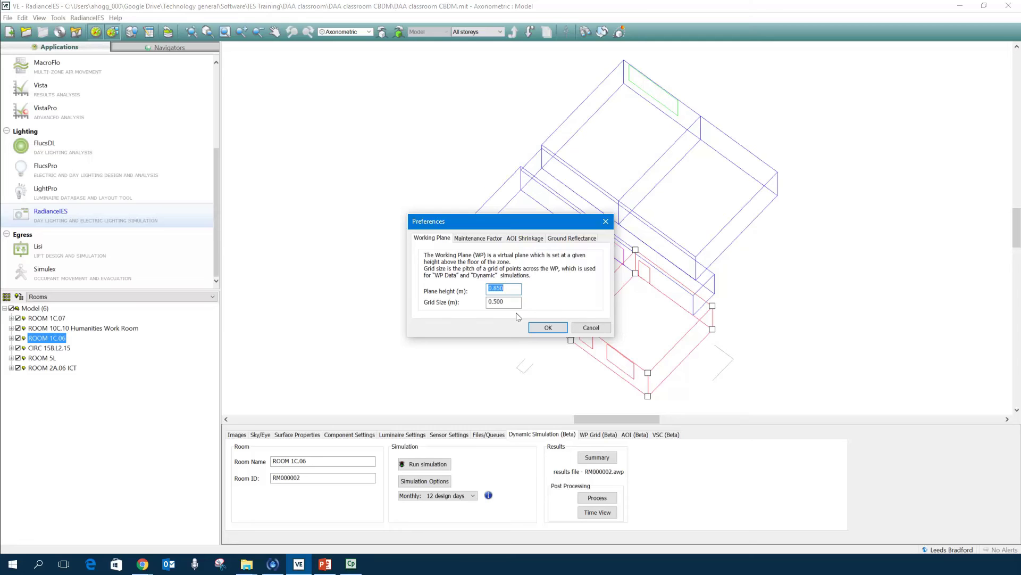
click(512, 302)
- Review the Maintenance Factor page, left uncustomised at 100.0% for surfaces and glazing
click(477, 241)
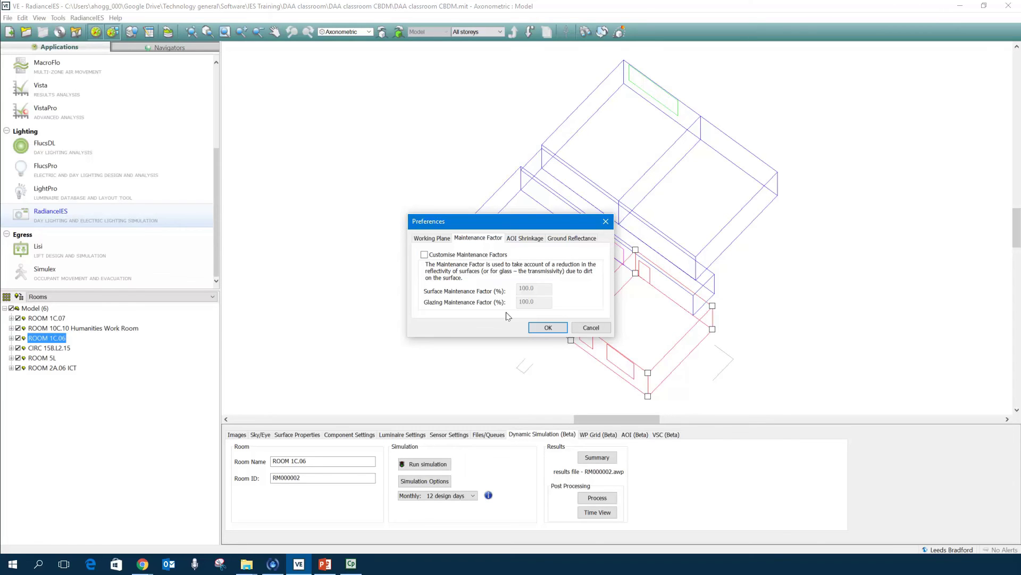
click(525, 238)
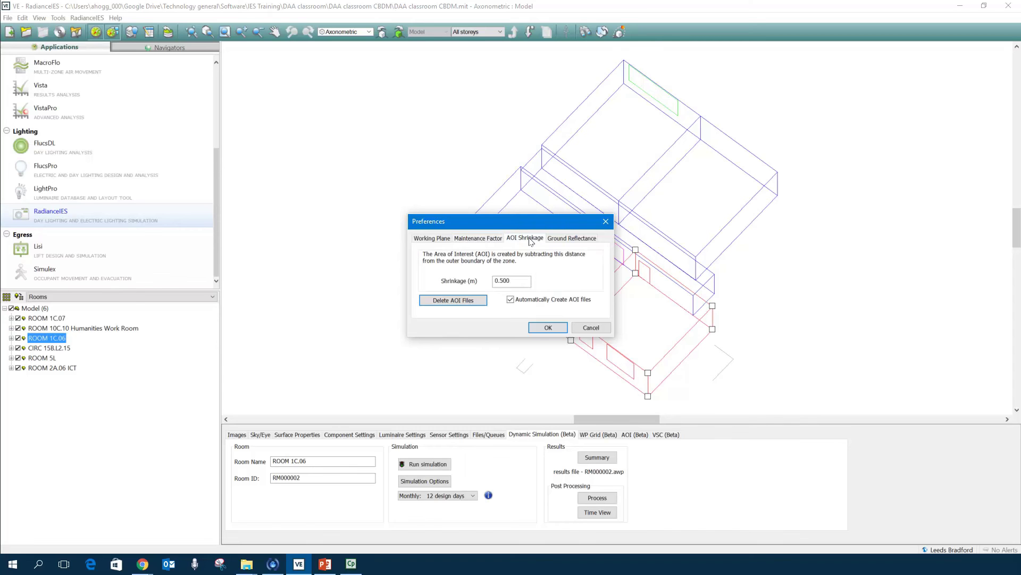
- Check the 0.500 m AOI shrinkage with automatic AOI file creation enabled
click(512, 281)
click(582, 239)
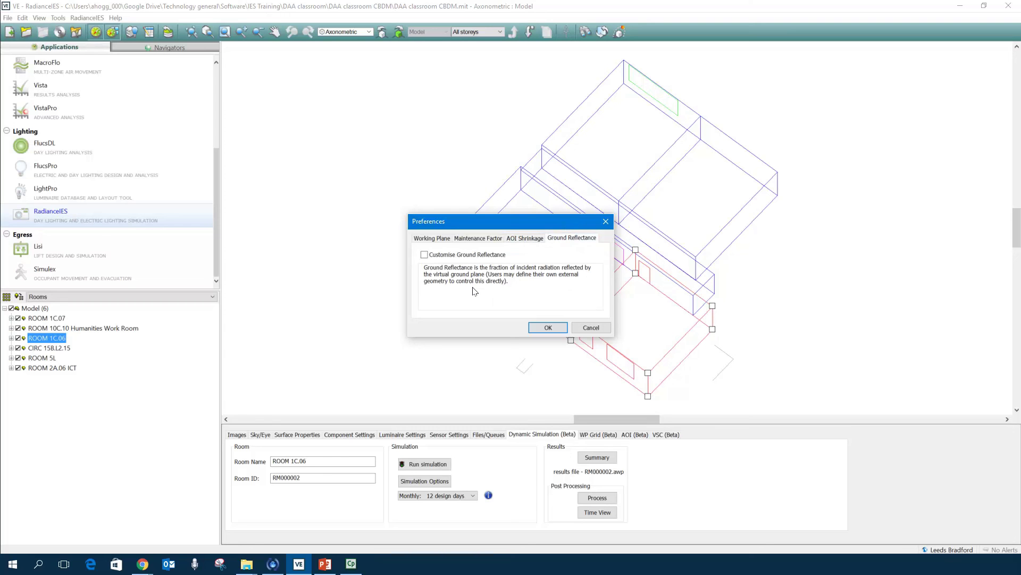
- Accept the preferences with ground reflectance left at its default, uncustomised
click(549, 328)
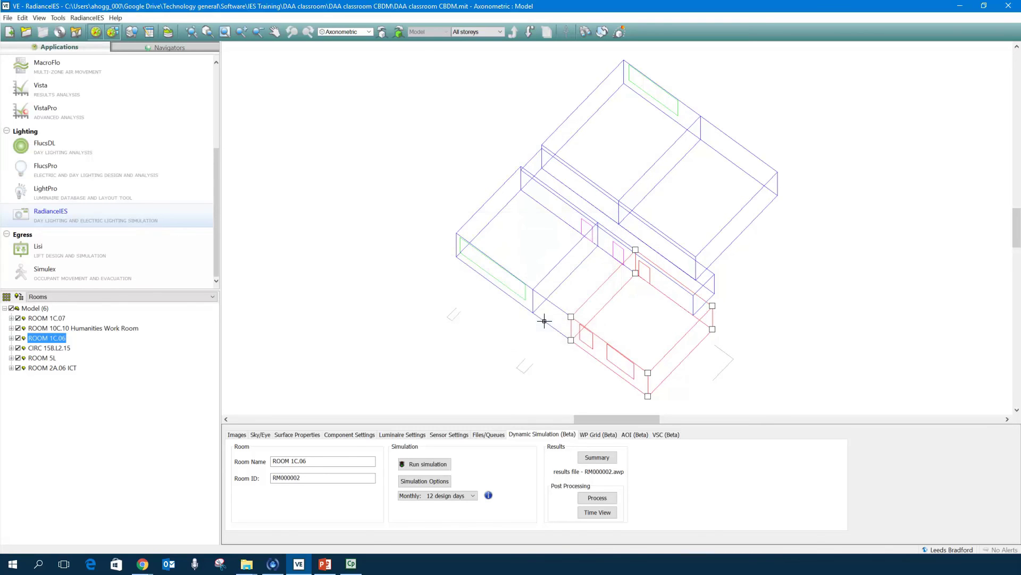
- Bring up the simulation period options, currently Monthly: 12 design days, on the Dynamic Simulation (Beta) tab
click(473, 497)
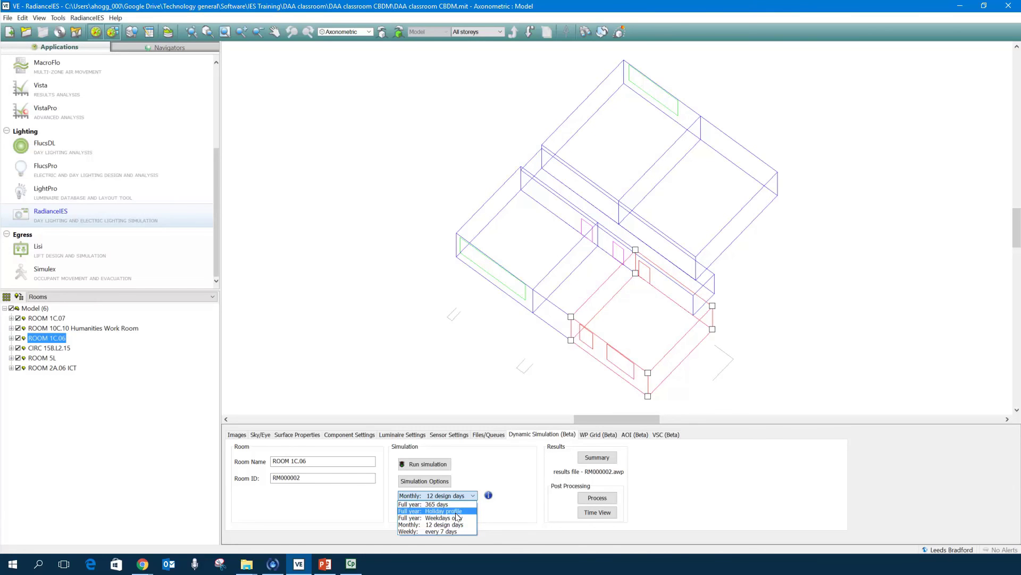
- Choose the 'Full year: 365 days' period and run ROOM 1C.06's dynamic simulation
click(425, 504)
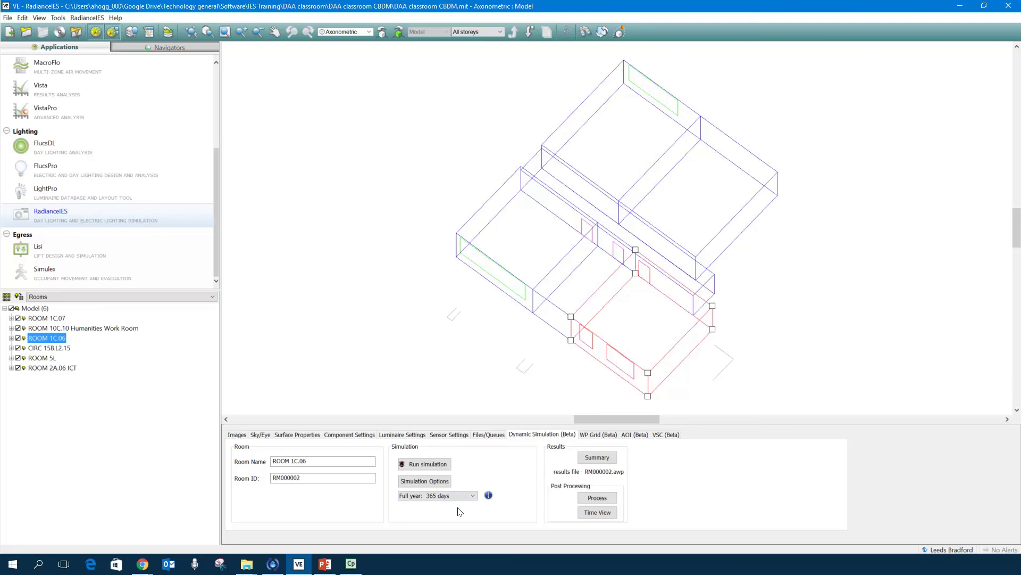
click(437, 465)
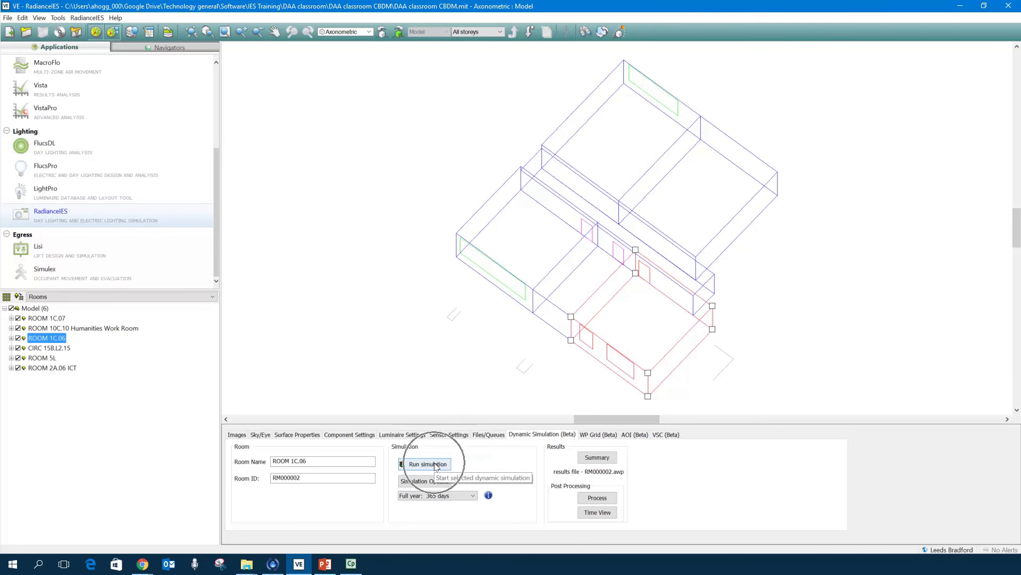
click(437, 465)
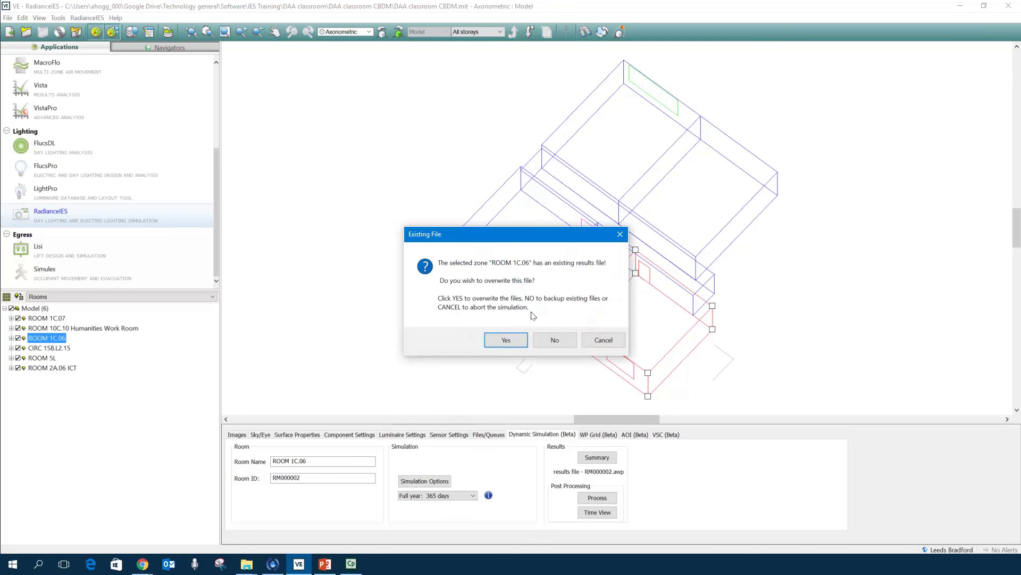
- Answer No to back up the existing results file and continue the simulation
click(552, 339)
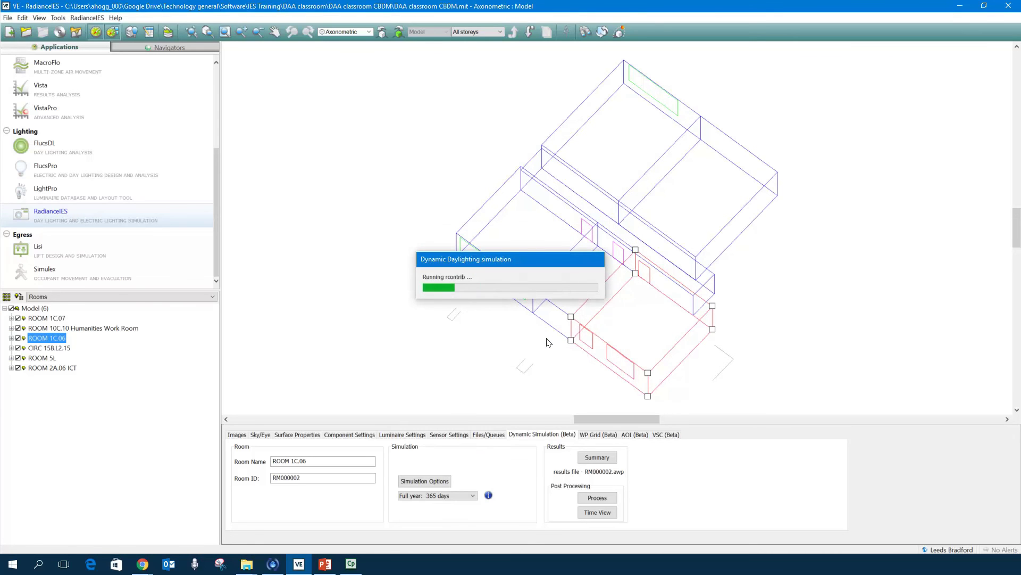